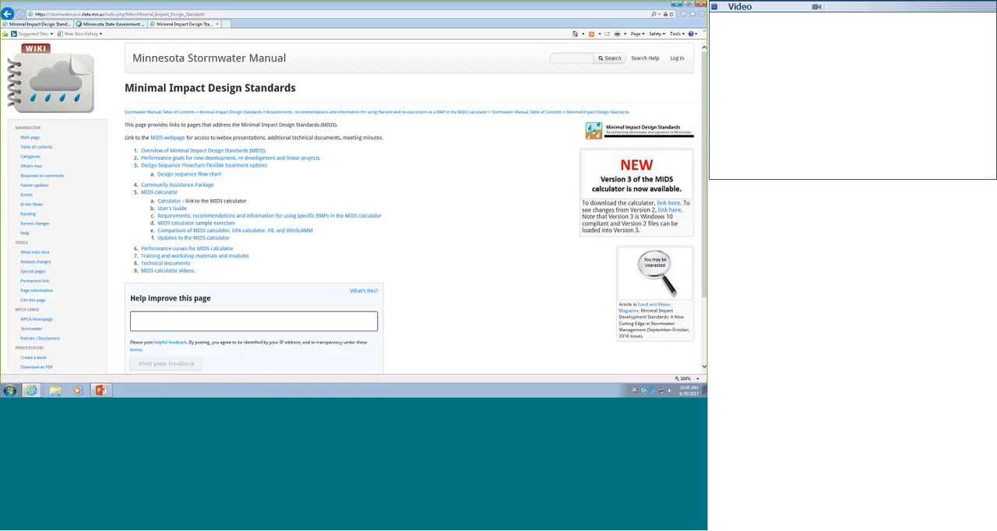
- Switch from the web browser to the MIDS Calculator desktop program and maximize its window
click(676, 4)
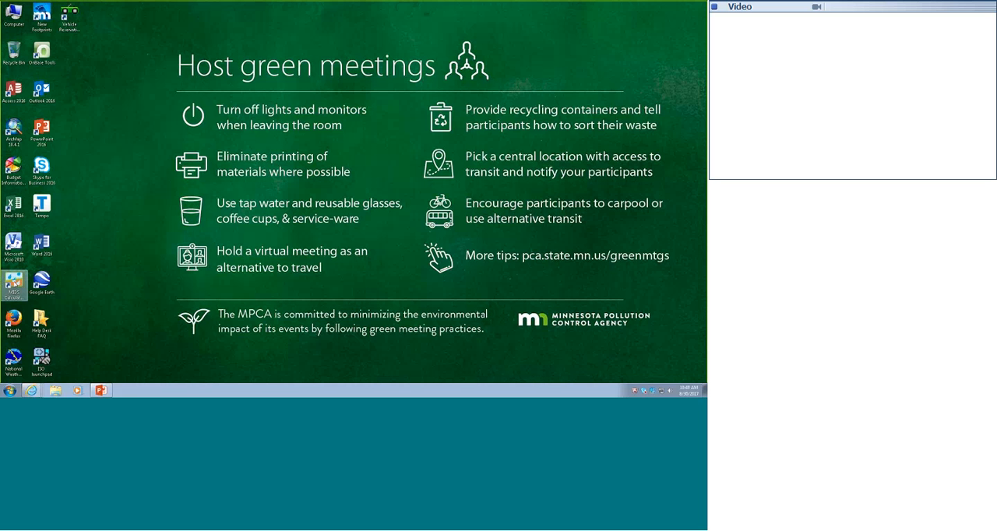
click(7, 284)
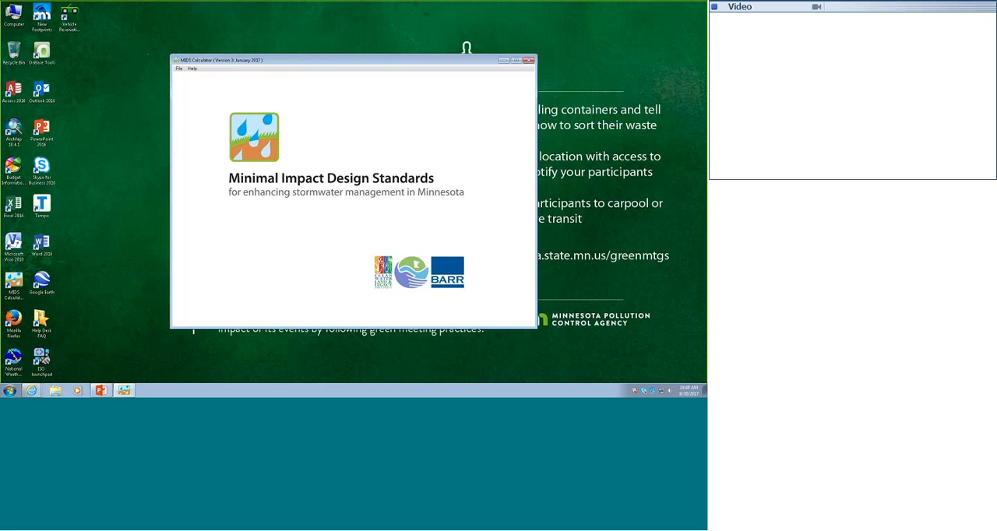
click(515, 61)
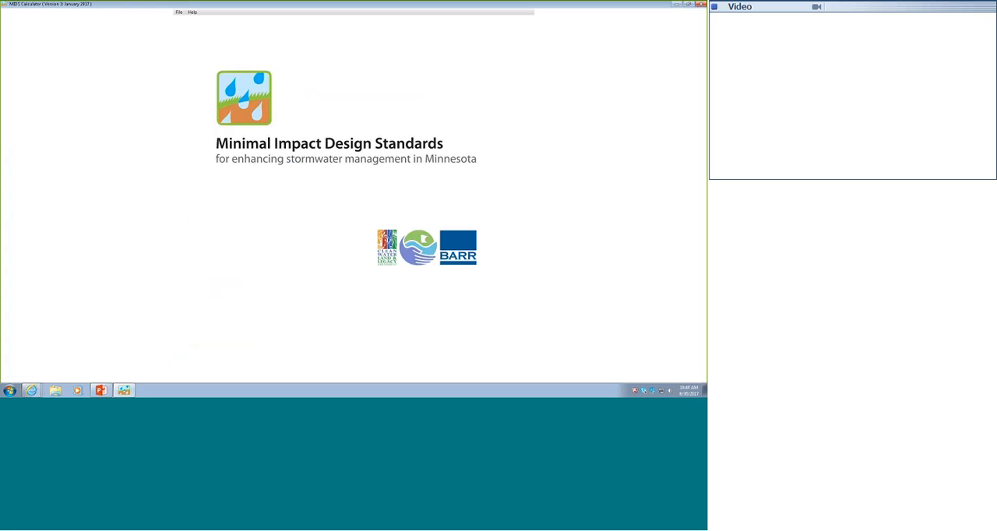
- Create a new calculator project and save it in the Documents library as disconnection
click(179, 13)
click(191, 22)
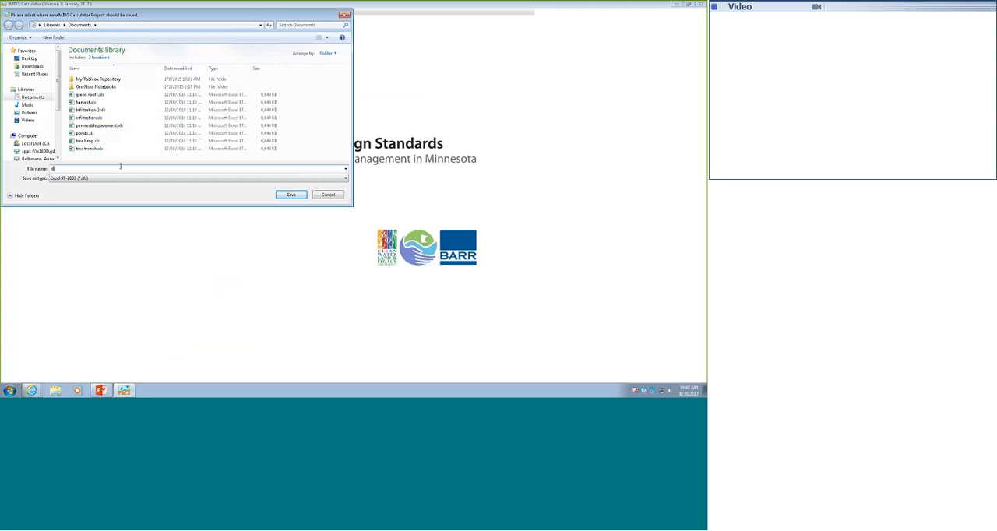
text(disconnection)
click(291, 196)
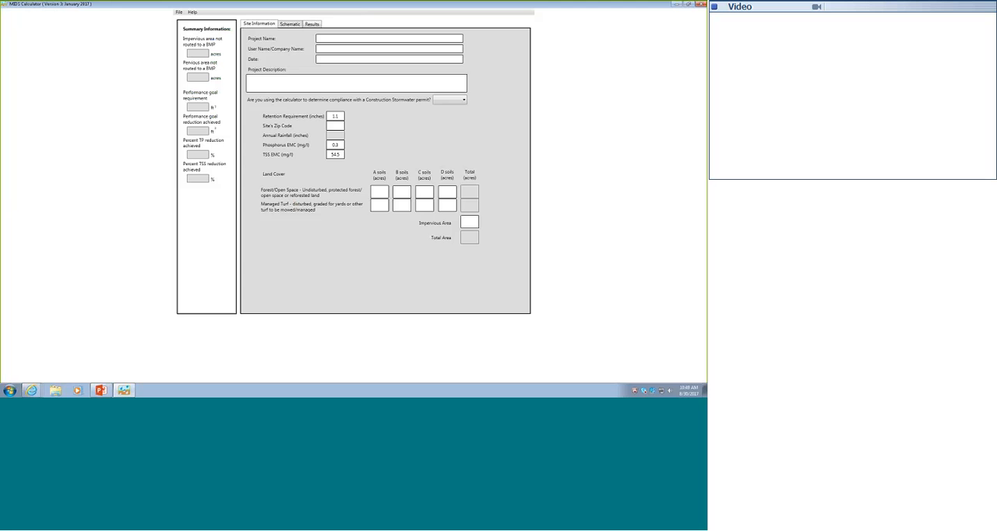
- Enter site zip code 55155, phosphorus EMC 0.3, impervious area 2 acres and 2 acres of forest/open space on B soils
click(337, 125)
text(55155)
click(336, 145)
text(0.3)
click(474, 222)
click(402, 191)
text(2)
- Answer Yes for Construction Stormwater permit compliance and try to add a stormwater disconnection BMP to the schematic
click(466, 102)
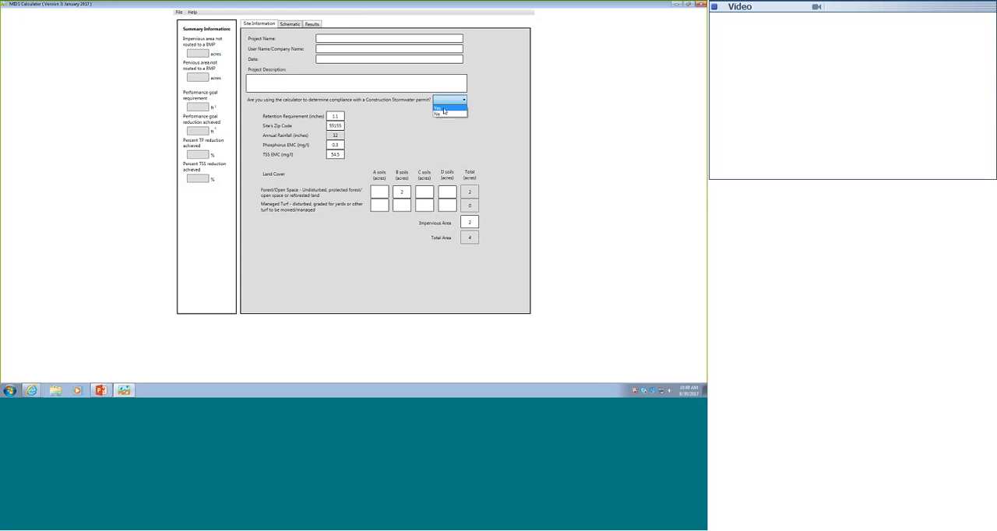
click(443, 111)
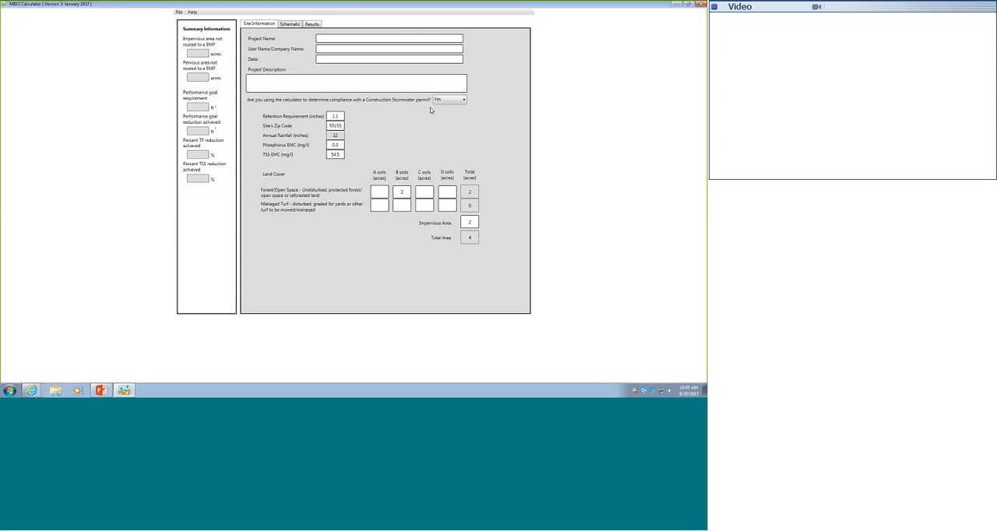
click(289, 25)
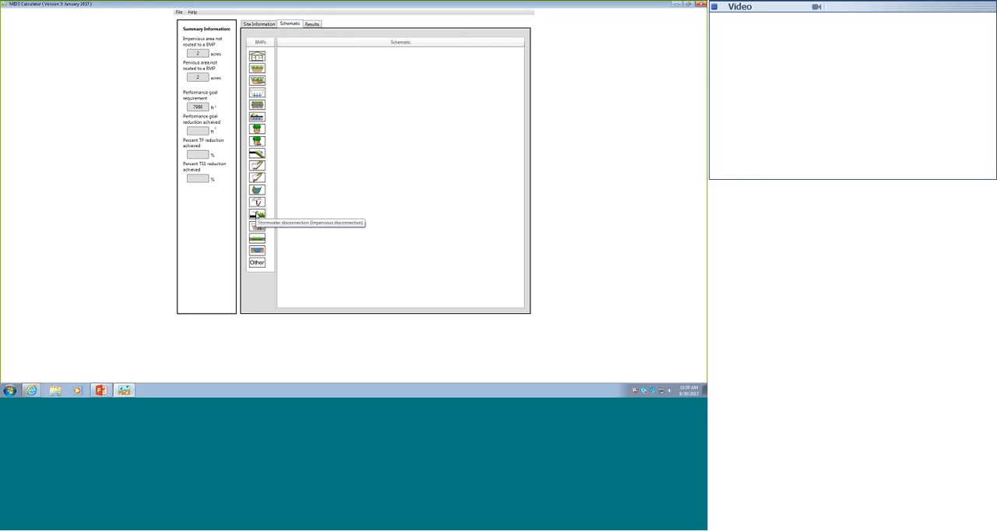
drag(257, 215, 393, 171)
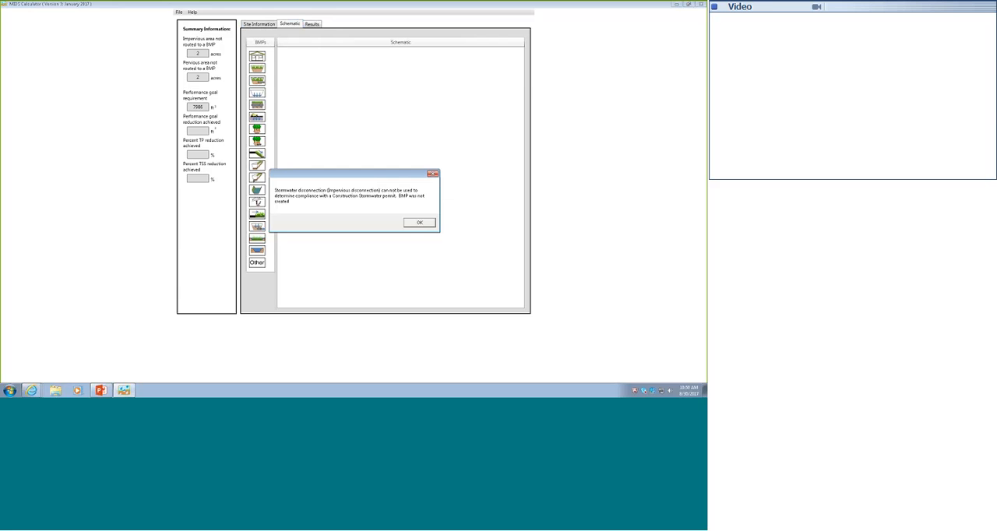
click(420, 224)
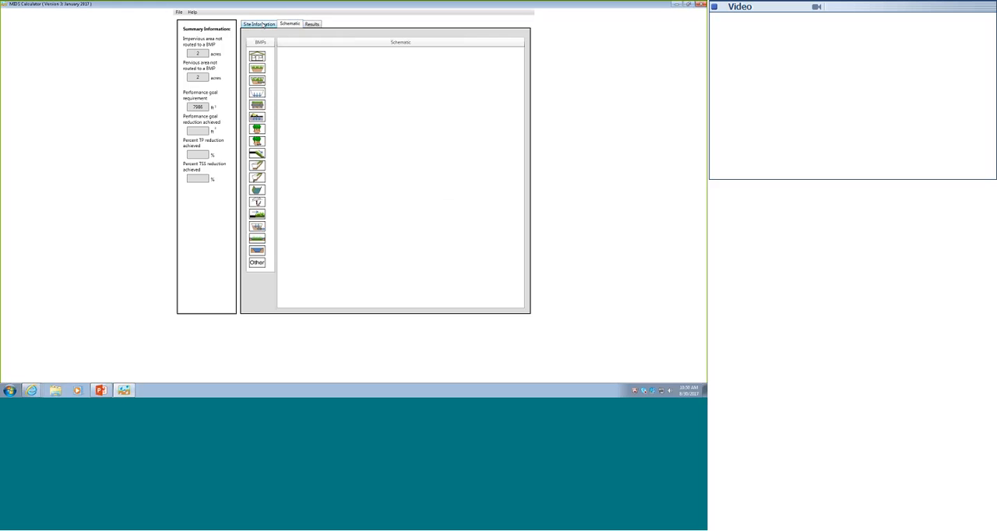
- Answer No for Construction Stormwater permit compliance and place a stormwater disconnection (impervious disconnection) BMP in the middle of the schematic
click(264, 24)
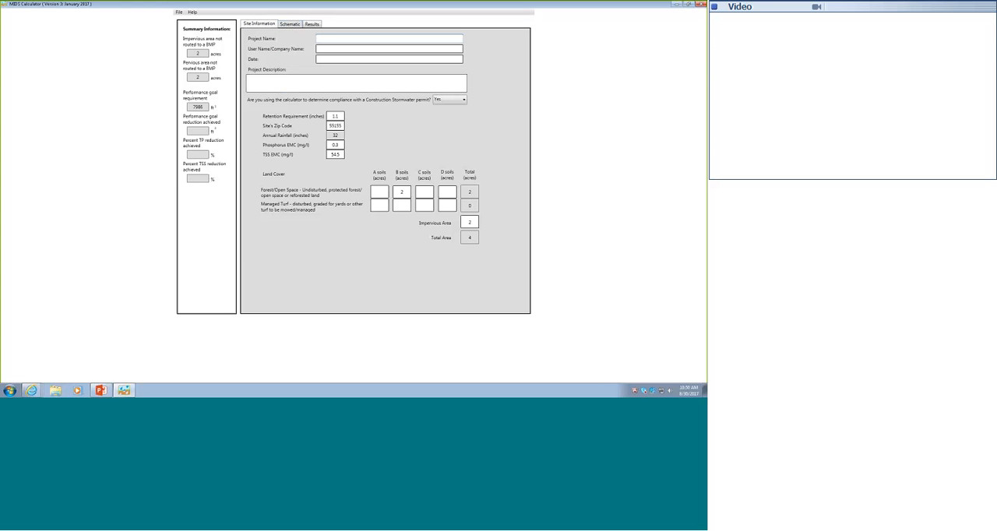
click(464, 102)
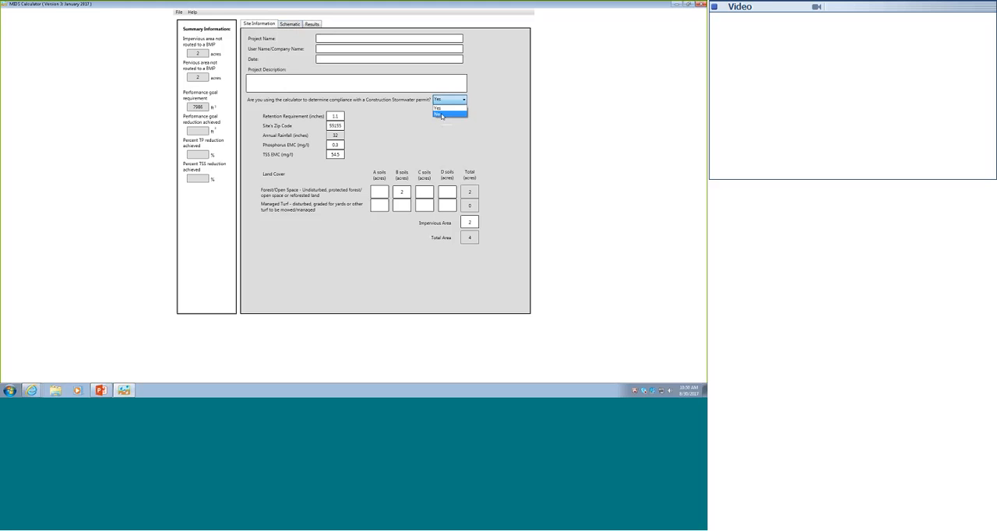
click(442, 115)
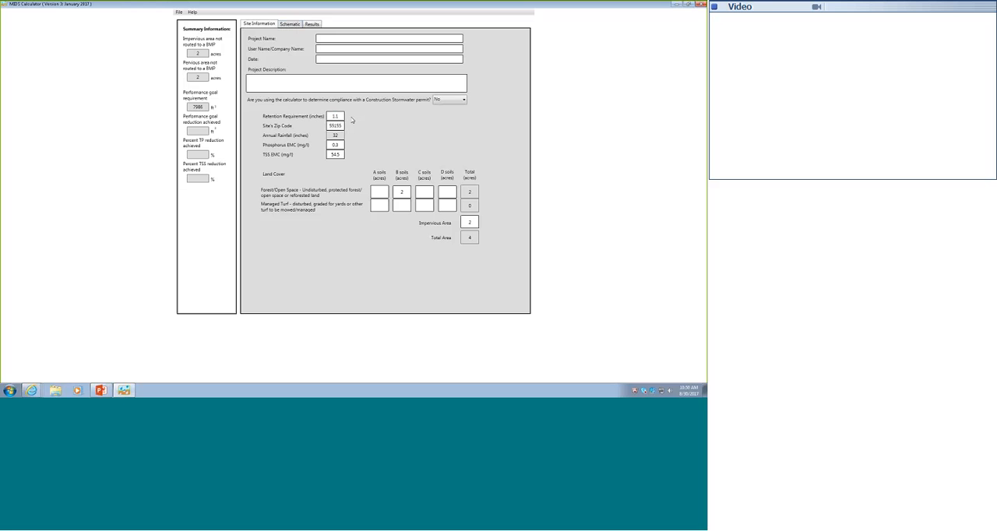
click(293, 24)
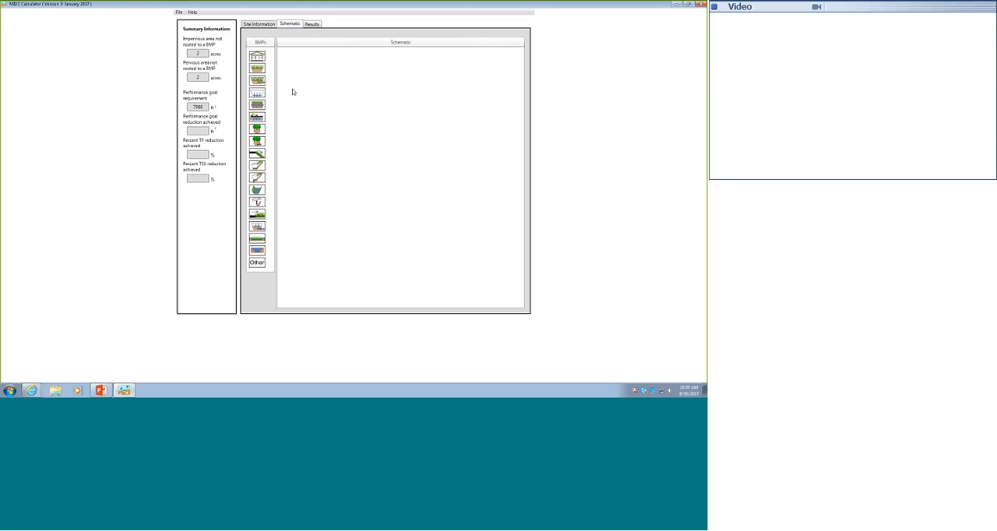
drag(257, 215, 390, 149)
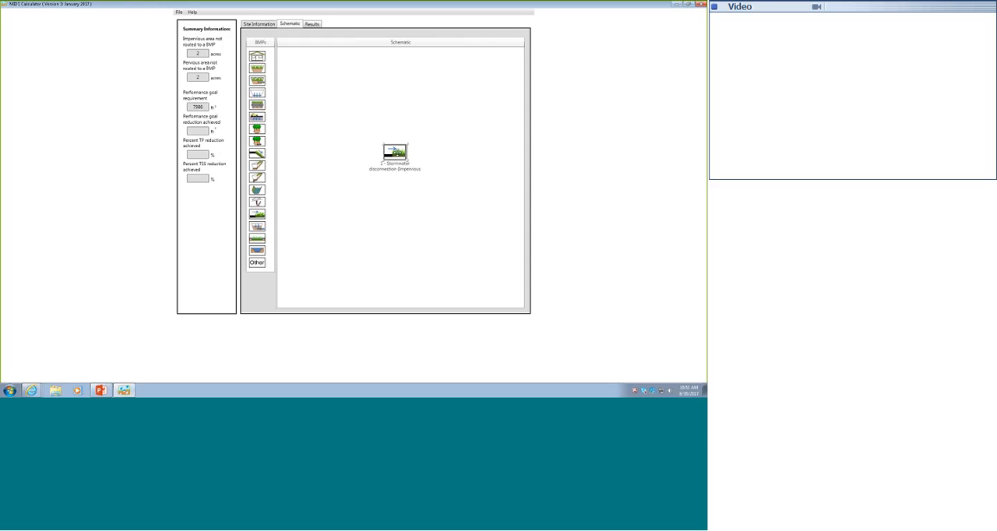
- In the disconnection BMP's properties, enter a watershed of 2 acres forest/open space on B soils and 2 acres impervious cover
drag(395, 152, 396, 153)
double_click(397, 153)
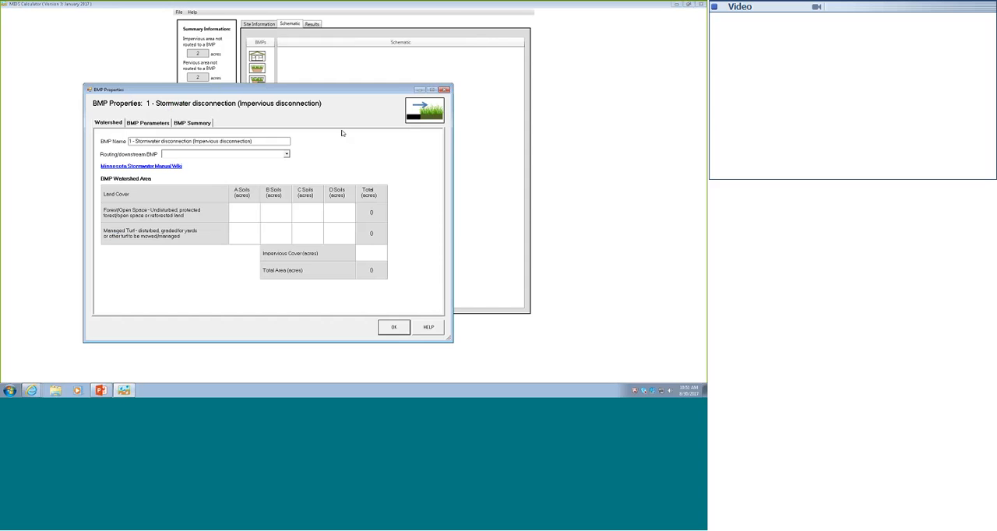
drag(299, 91, 301, 59)
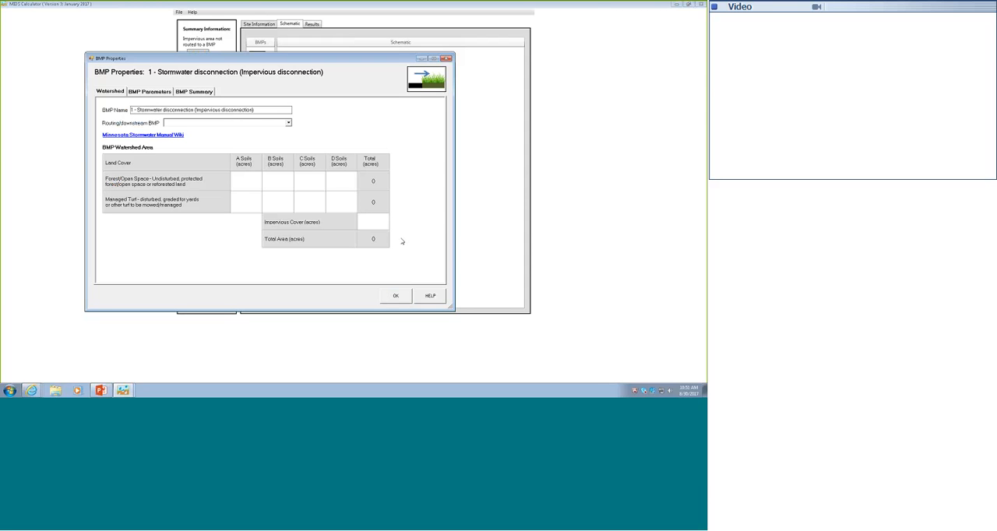
text(22)
- In the BMP parameters, enter 87000 ft² as the redirected impervious area routed to pervious area
click(147, 92)
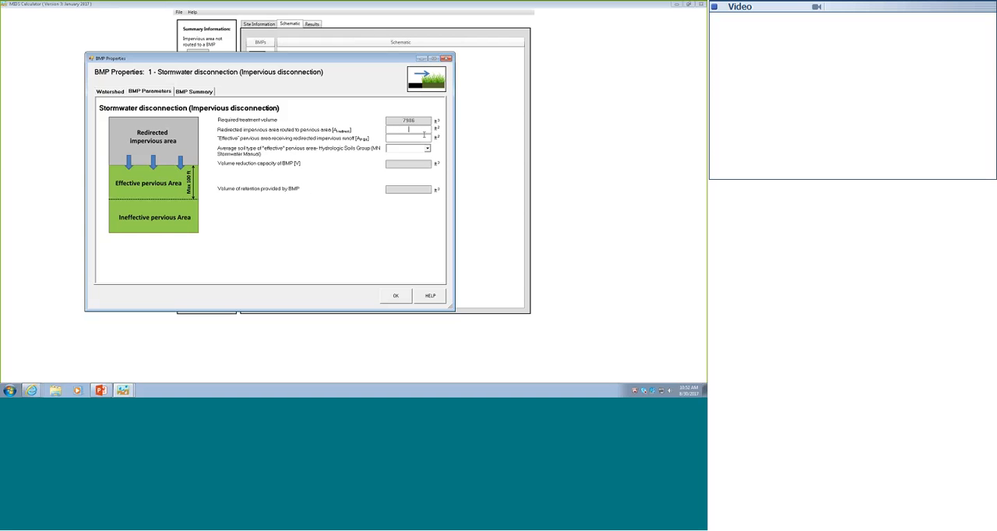
text(87000)
- Try a redirected impervious area of 90000 ft², exceeding the BMP's watershed impervious cover
double_click(399, 130)
text(90000)
key(Tab)
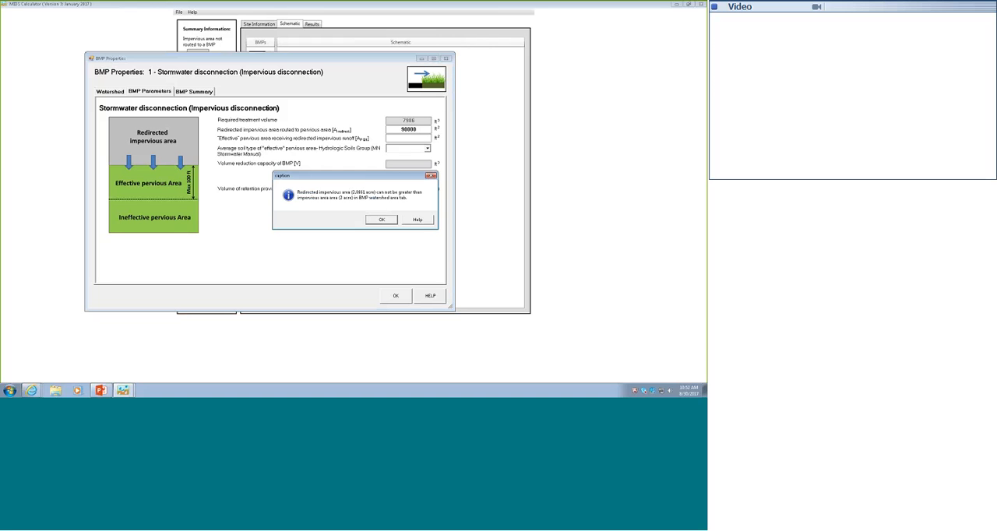
key(Return)
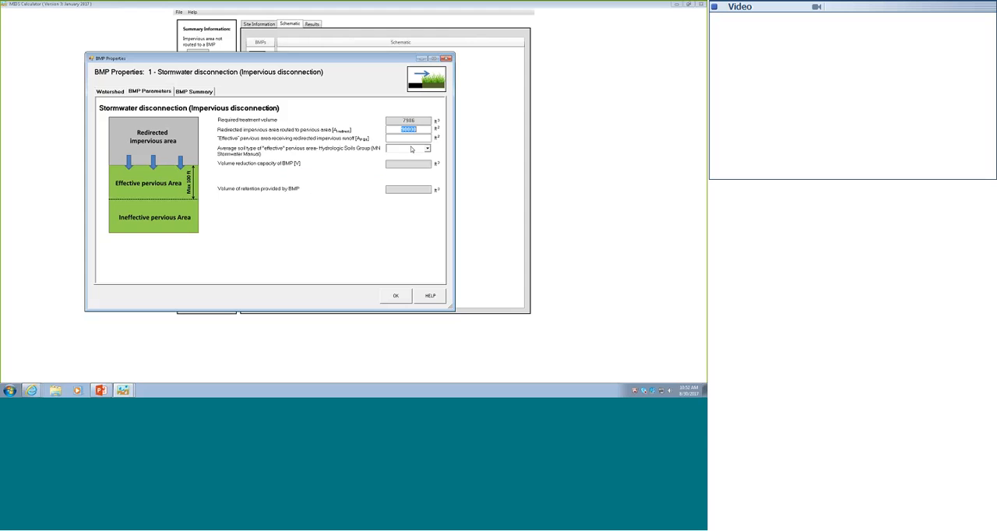
- Set both the redirected impervious area and the effective pervious area to 87000 ft², with HSG Type B as the average soil type
text(87000)
click(418, 137)
text(87000)
click(425, 148)
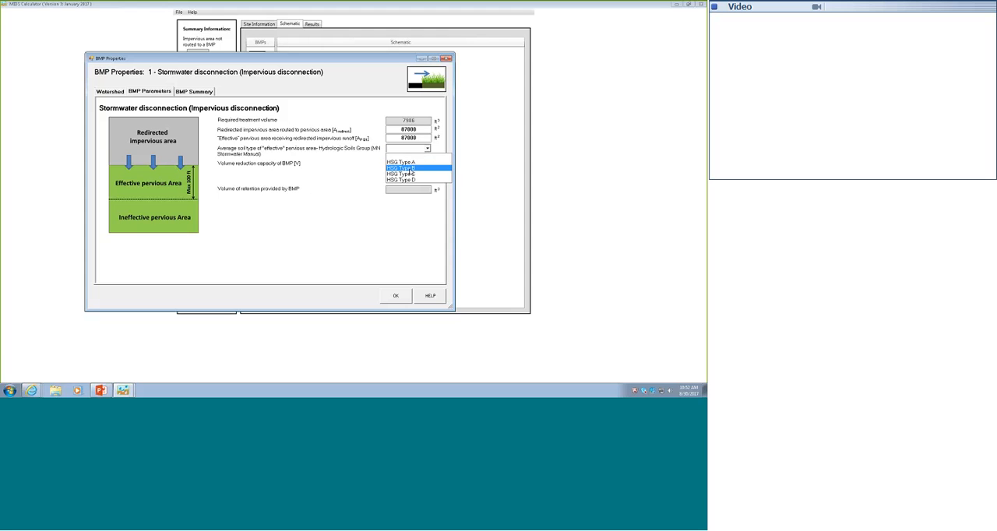
click(410, 168)
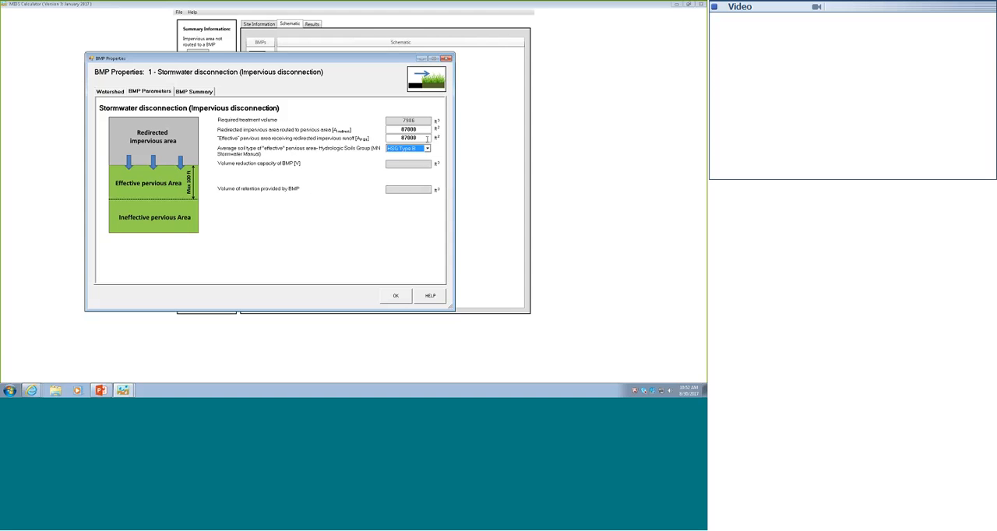
click(427, 139)
- Try HSG Type A as the effective pervious area's soil type, and set it back to HSG Type B
click(425, 148)
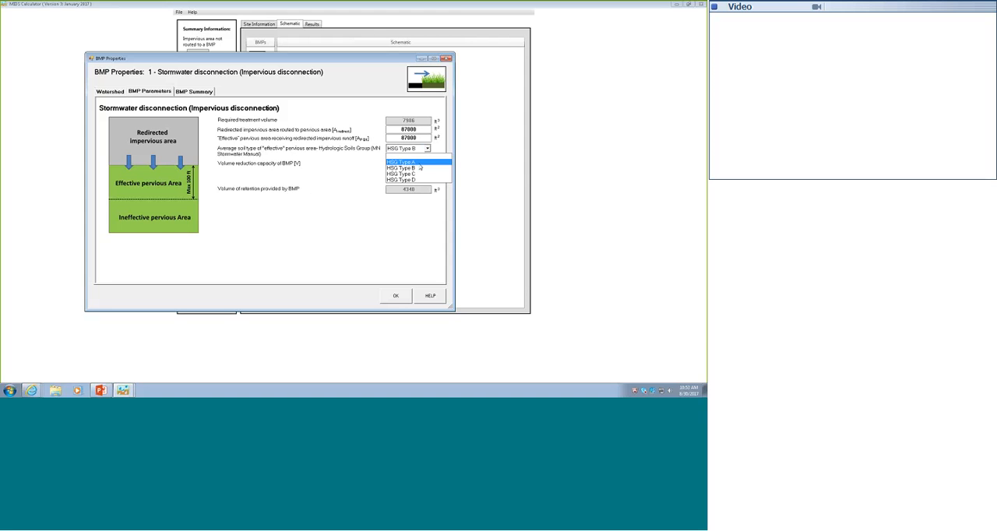
click(420, 162)
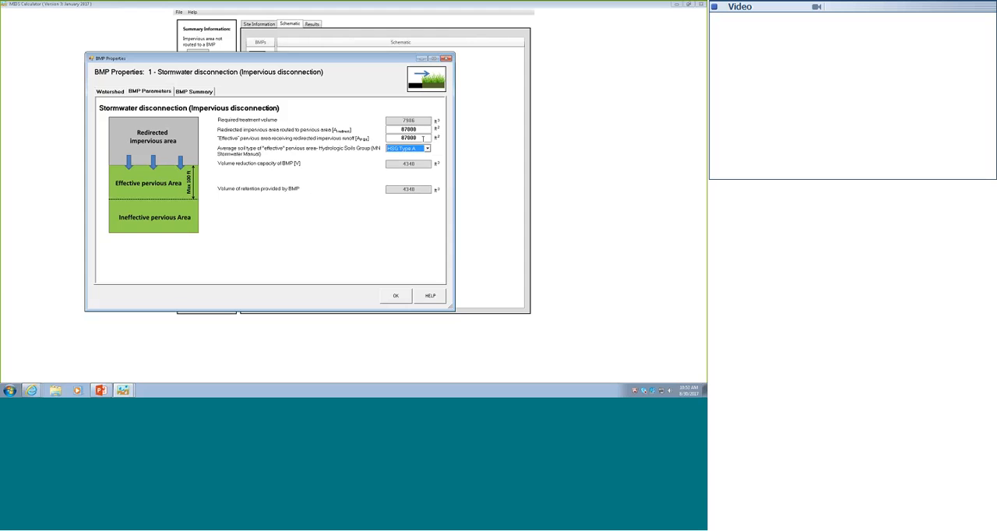
click(423, 131)
click(426, 148)
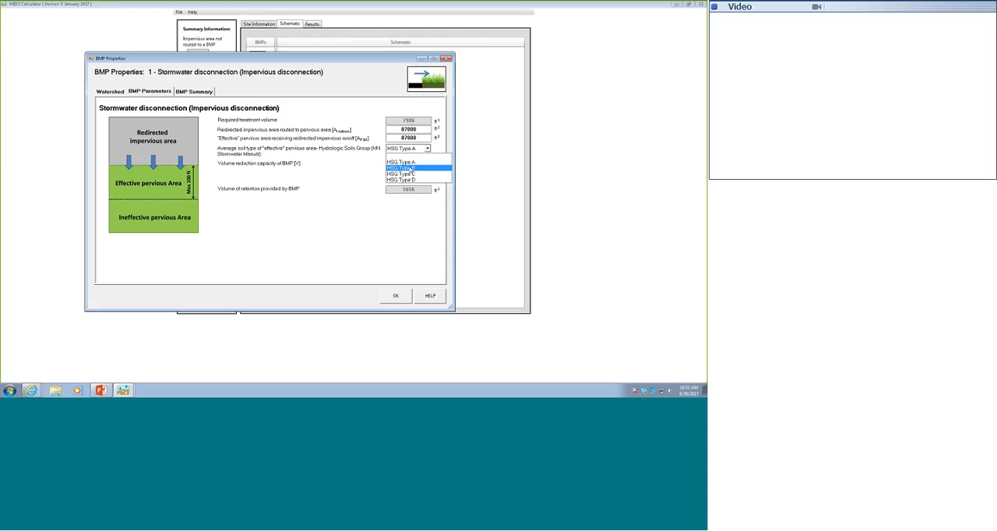
click(411, 168)
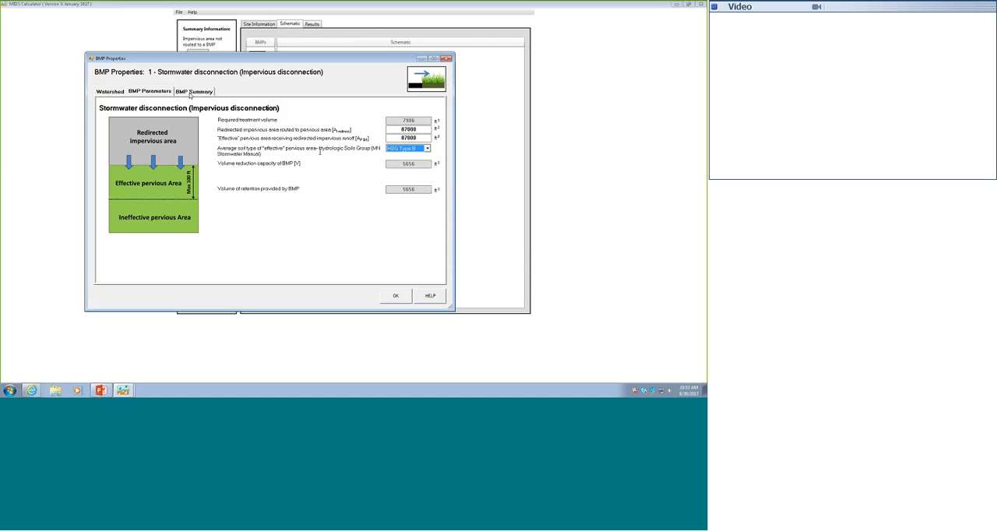
- Review the BMP summary through to the annual TSS reduction and accept the disconnection BMP's properties
click(190, 94)
click(193, 92)
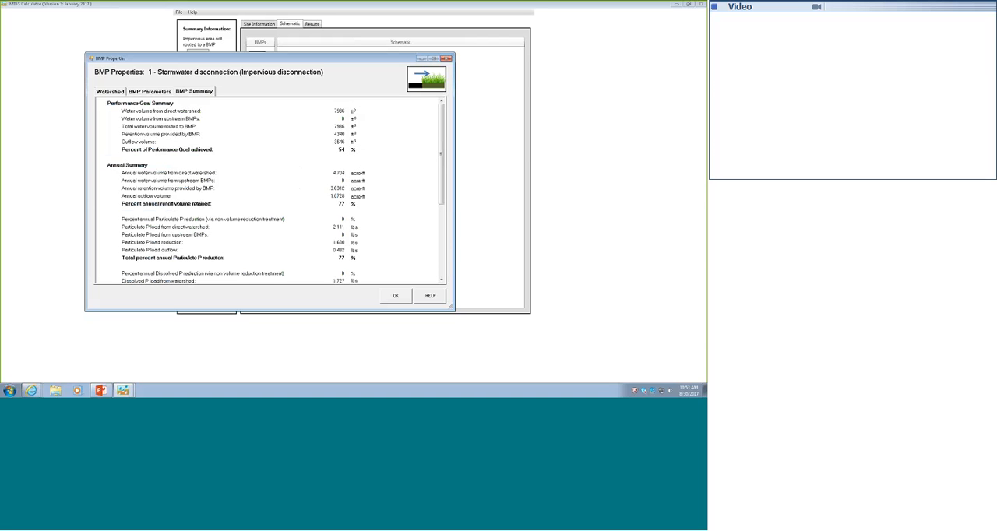
click(443, 271)
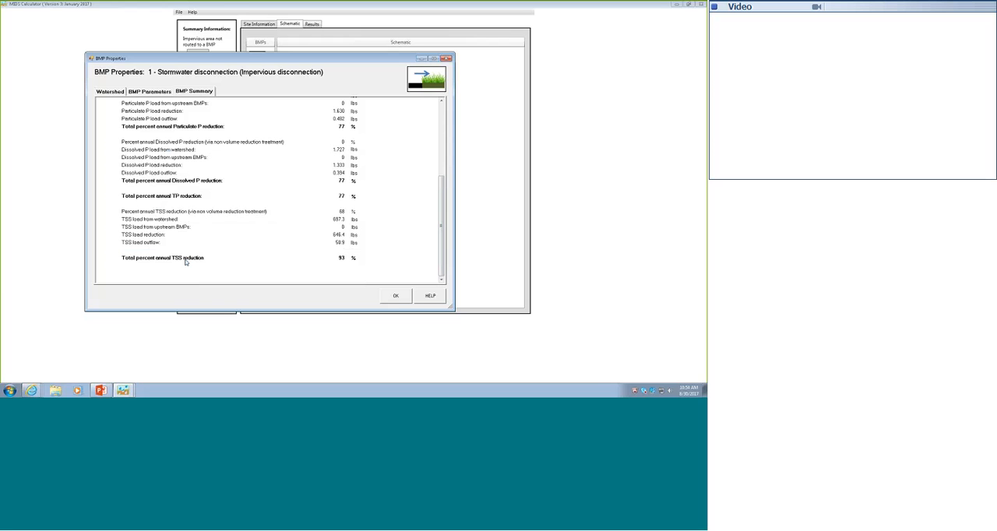
click(396, 296)
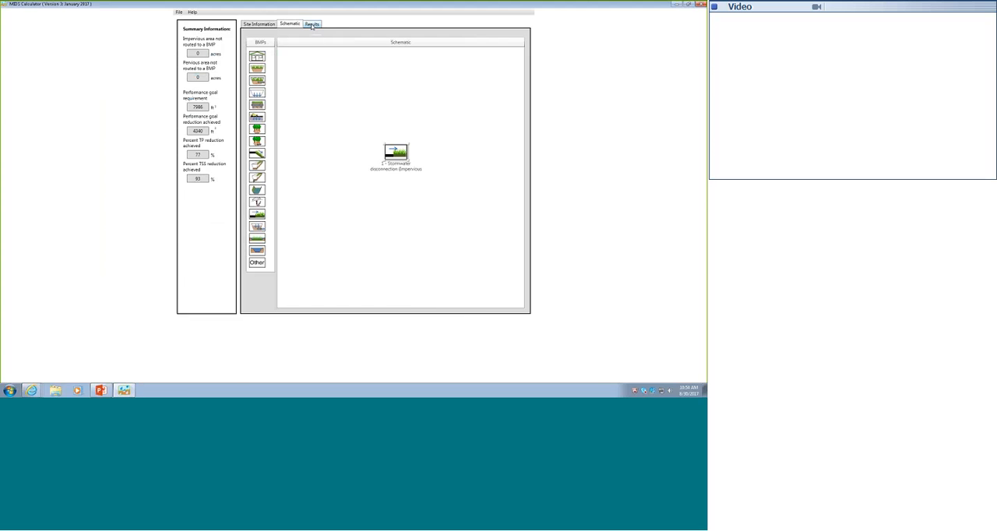
- Review the project results report, including site information, load reductions and BMP summaries, and return to the schematic
click(313, 24)
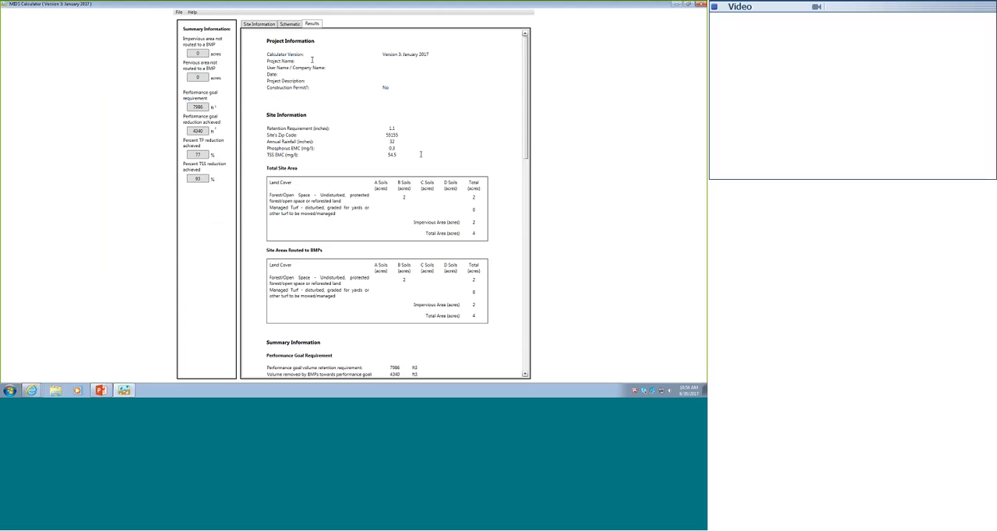
scroll(435, 181, down, 1)
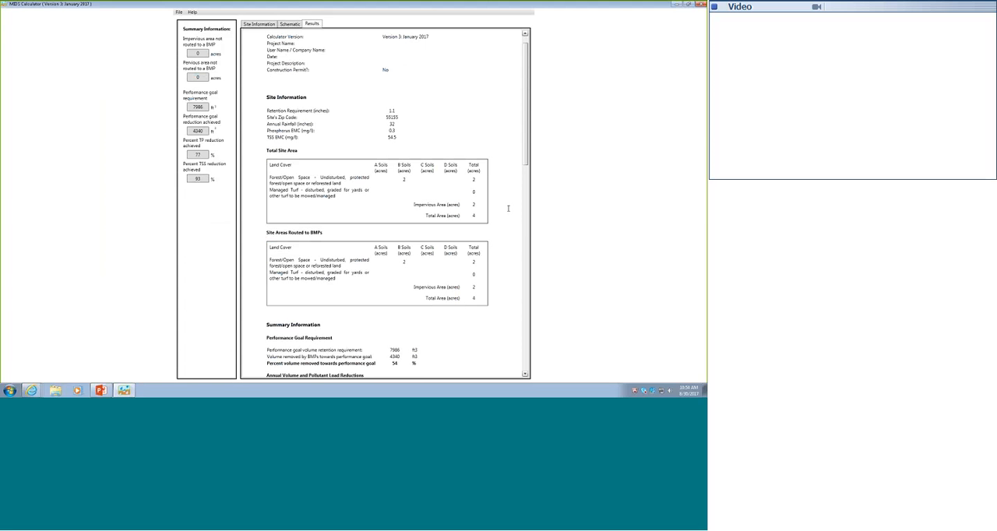
click(527, 359)
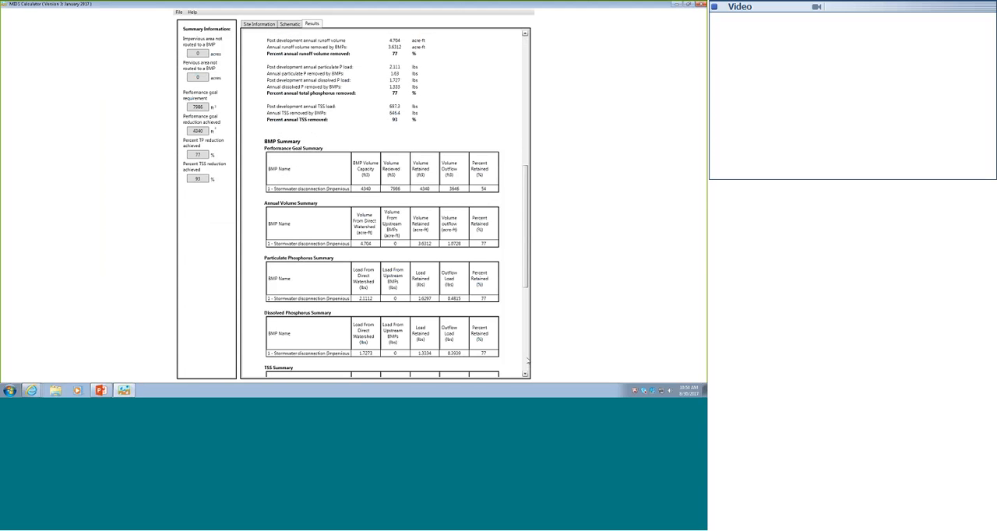
click(527, 363)
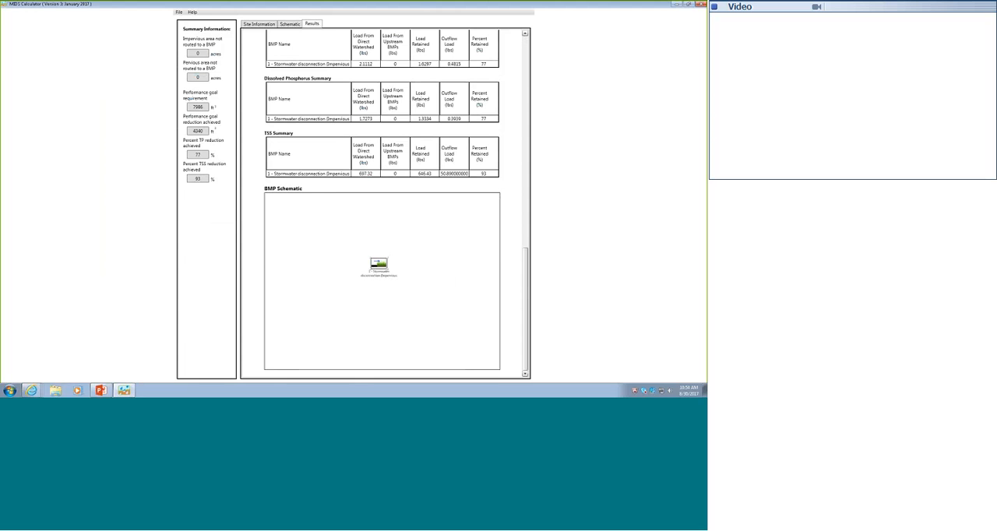
click(527, 92)
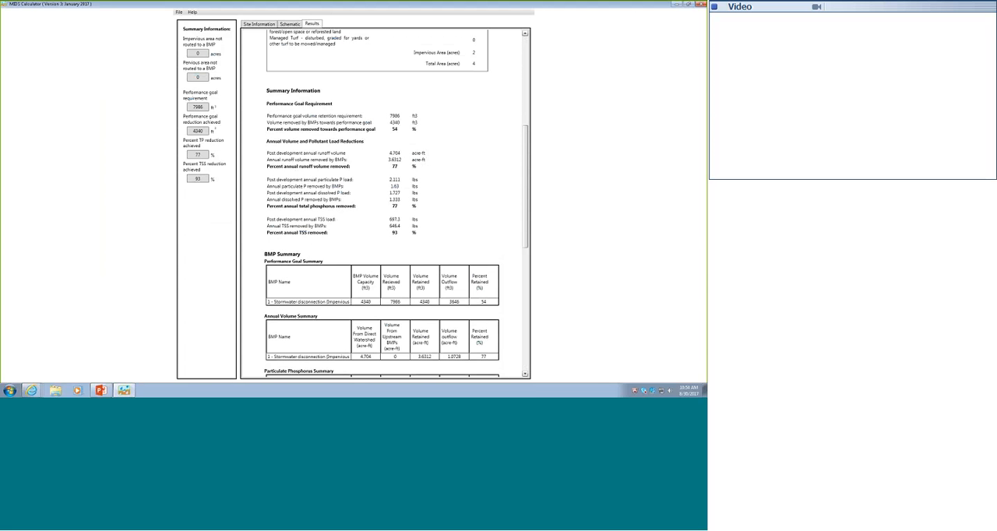
click(289, 24)
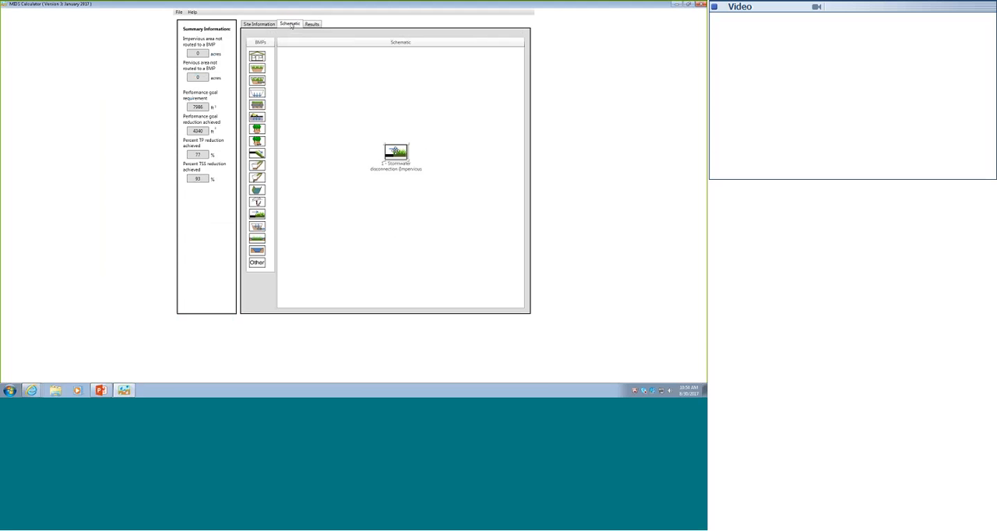
- Reopen the stormwater disconnection BMP's properties and consult its help page in the Minnesota Stormwater Manual
right_click(395, 150)
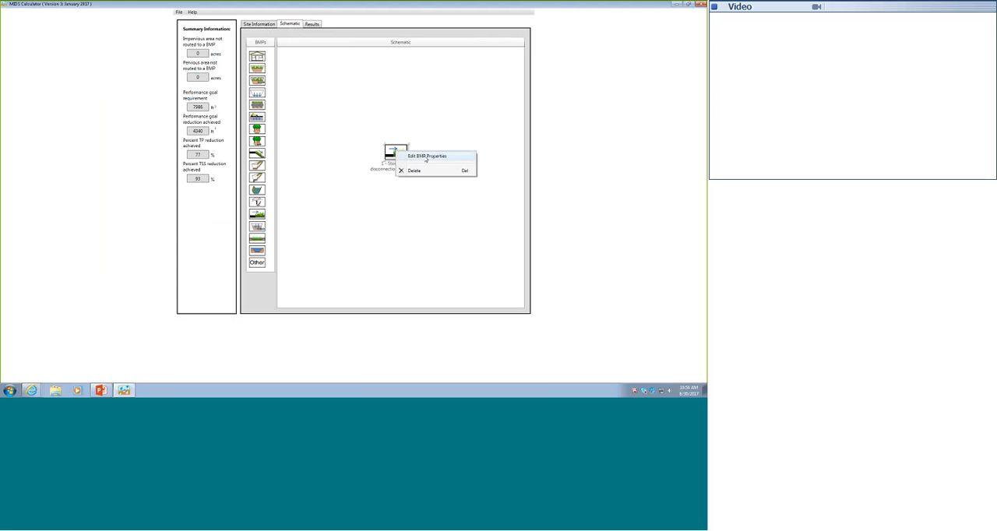
click(424, 156)
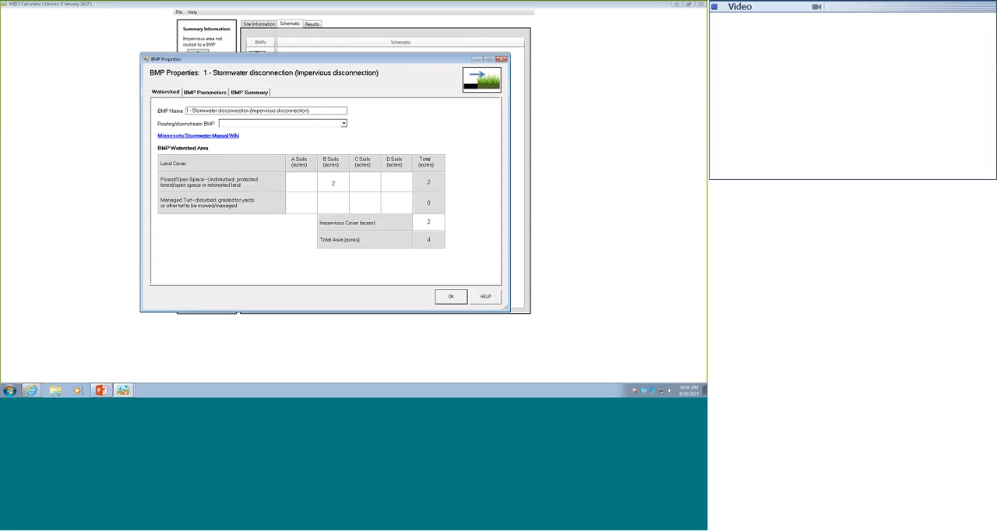
click(485, 297)
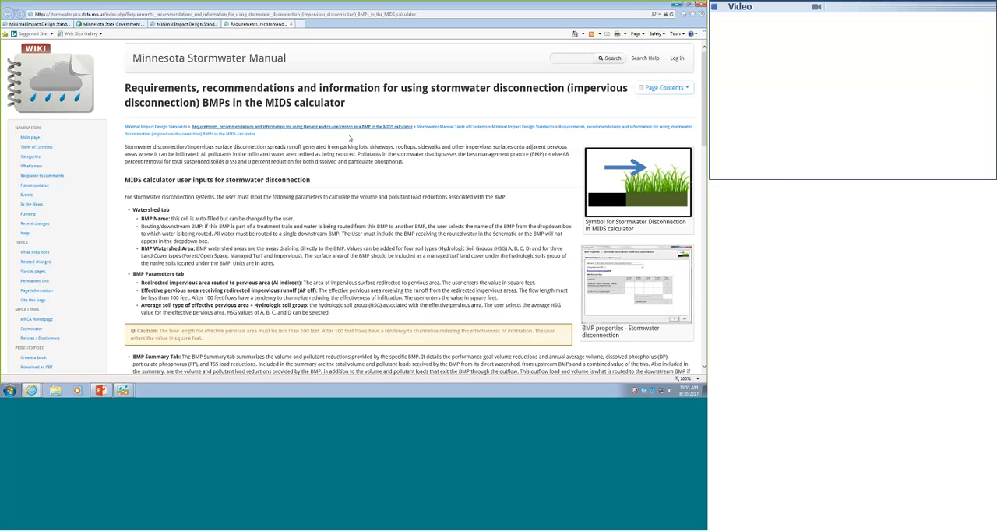
- Switch to PowerPoint, start the slide show at the "Content of this module" slide and advance to the Module 14 closing slide
click(101, 390)
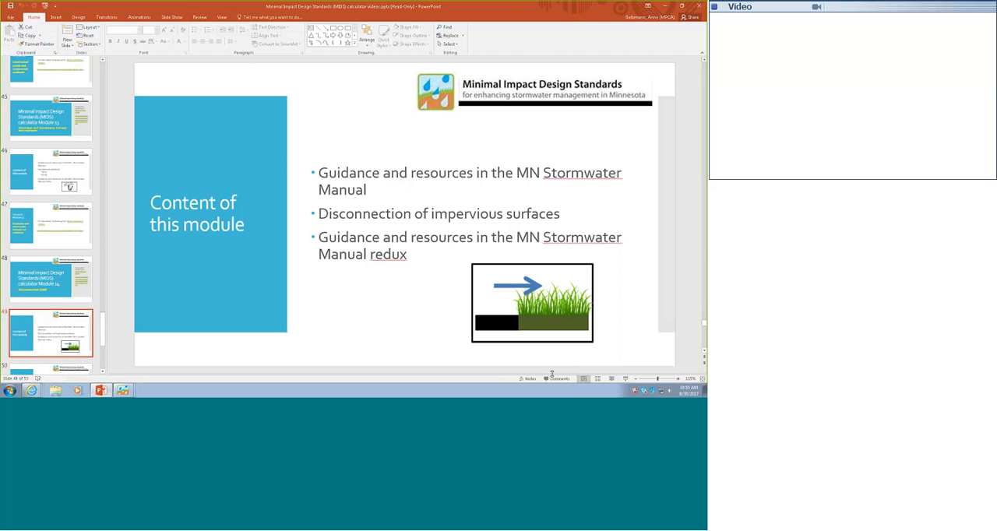
click(625, 379)
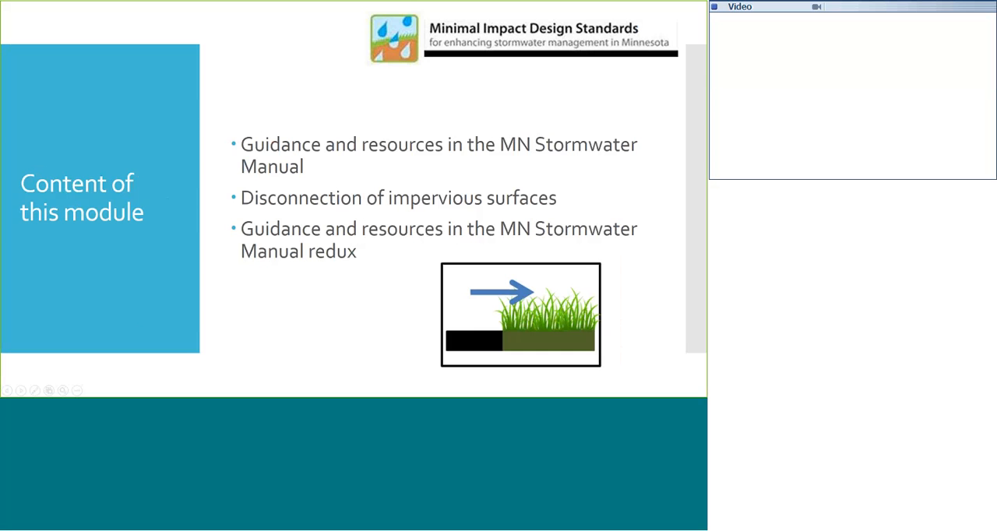
click(137, 319)
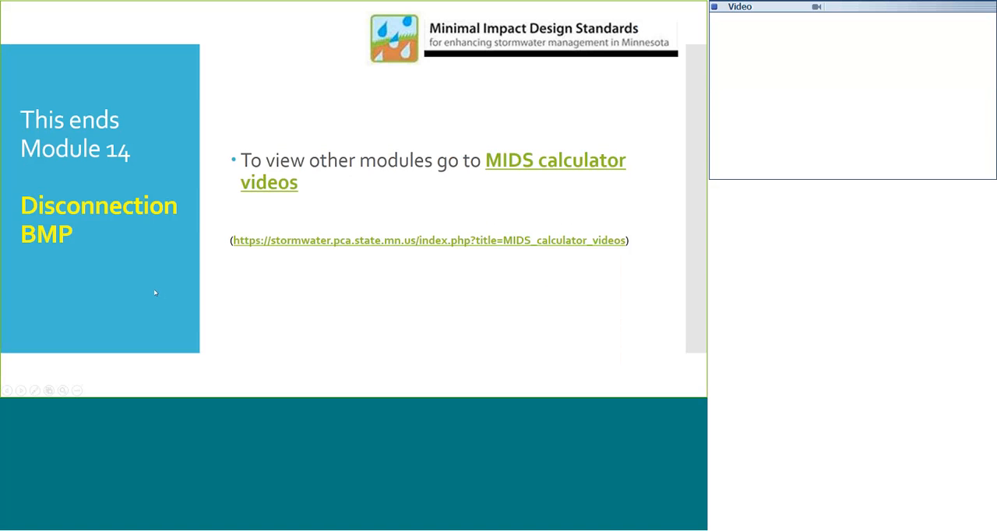